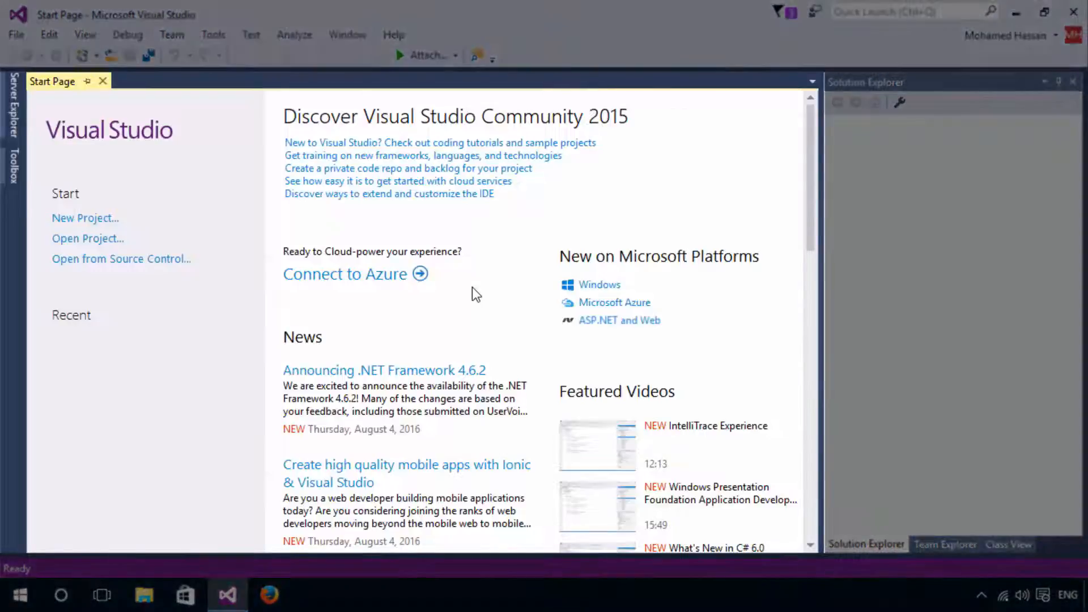
Step: Look through the Start Page's news, featured videos and startup display options
{"action": "scroll", "coordinate": [472, 287], "scroll_direction": "down", "scroll_amount": 15}
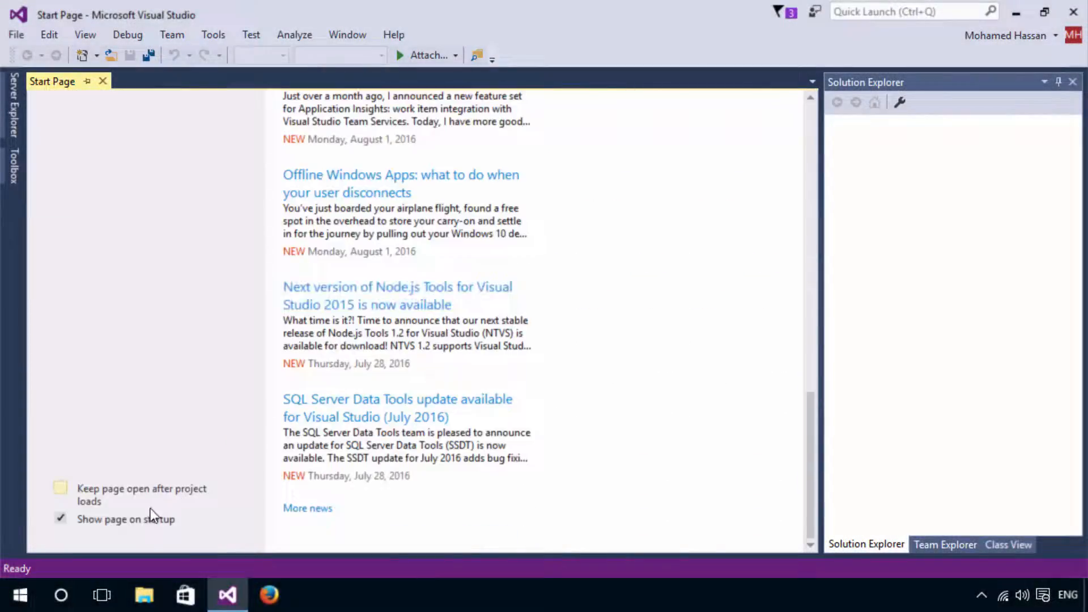
{"action": "scroll", "coordinate": [532, 468], "scroll_direction": "up", "scroll_amount": 15}
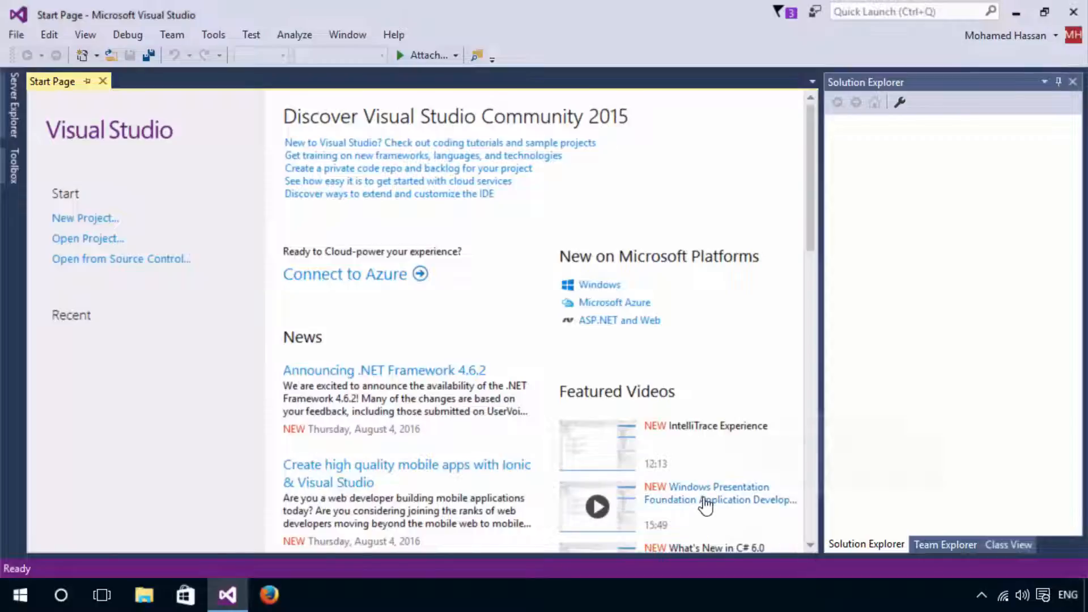
{"action": "mouse_move", "coordinate": [705, 506]}
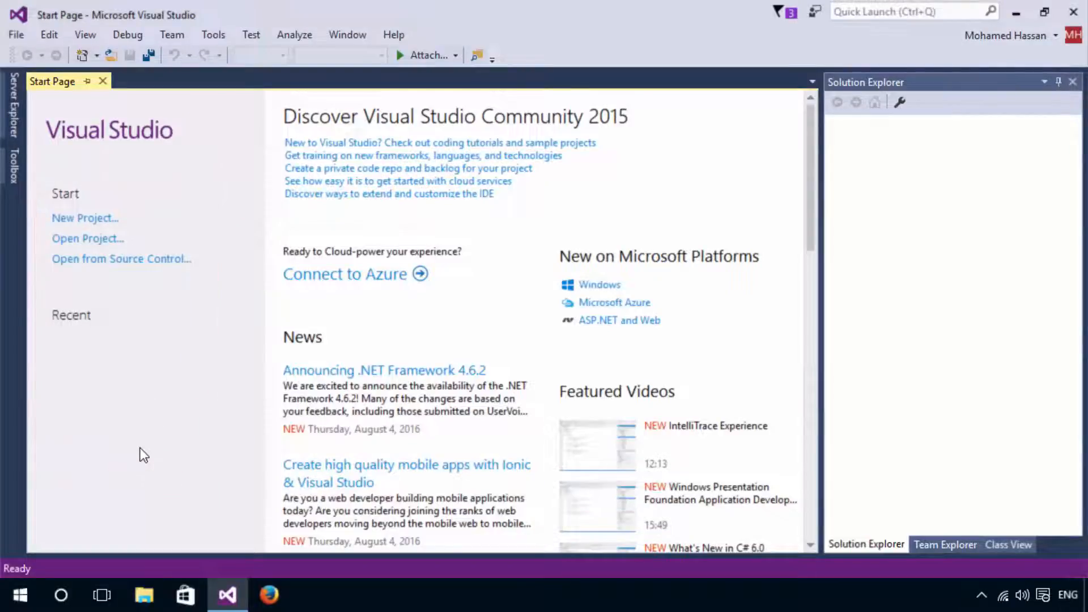
Step: Close the Start Page and display it again
{"action": "left_click", "coordinate": [104, 81]}
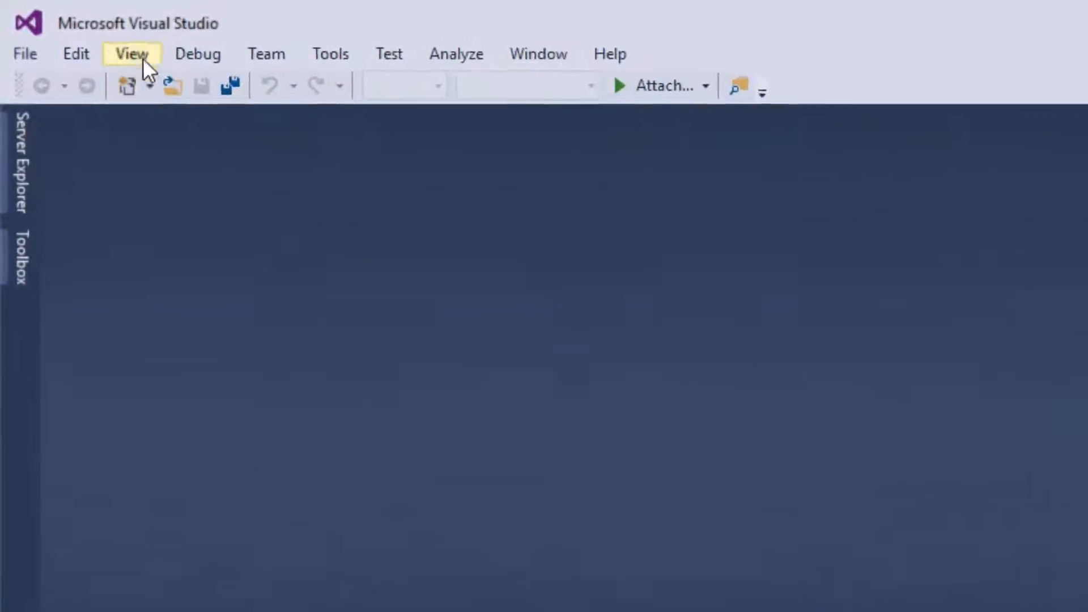
{"action": "left_click", "coordinate": [112, 42]}
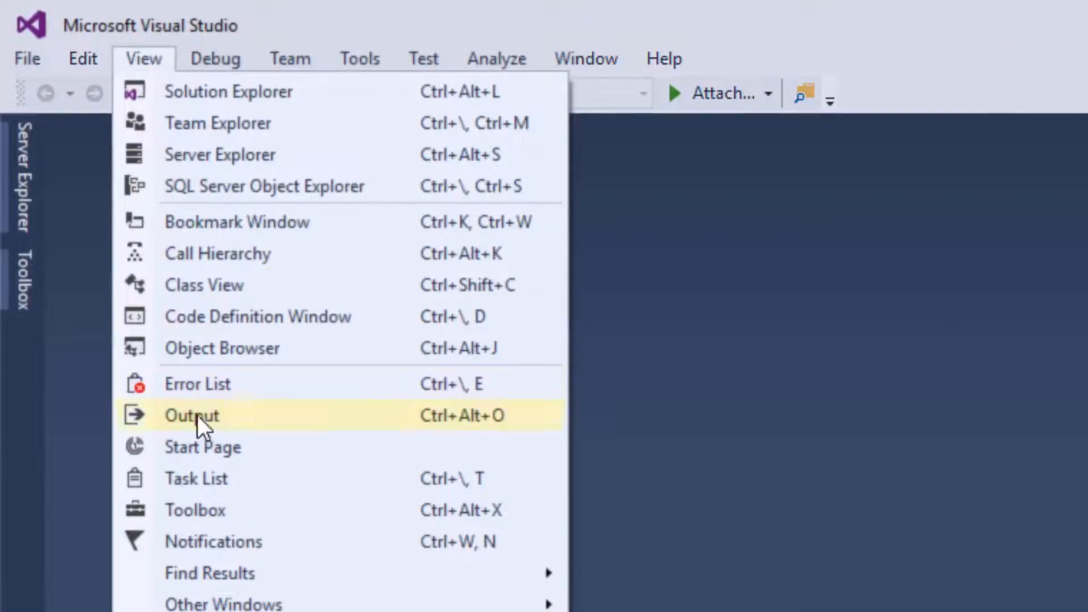
{"action": "left_click", "coordinate": [198, 447]}
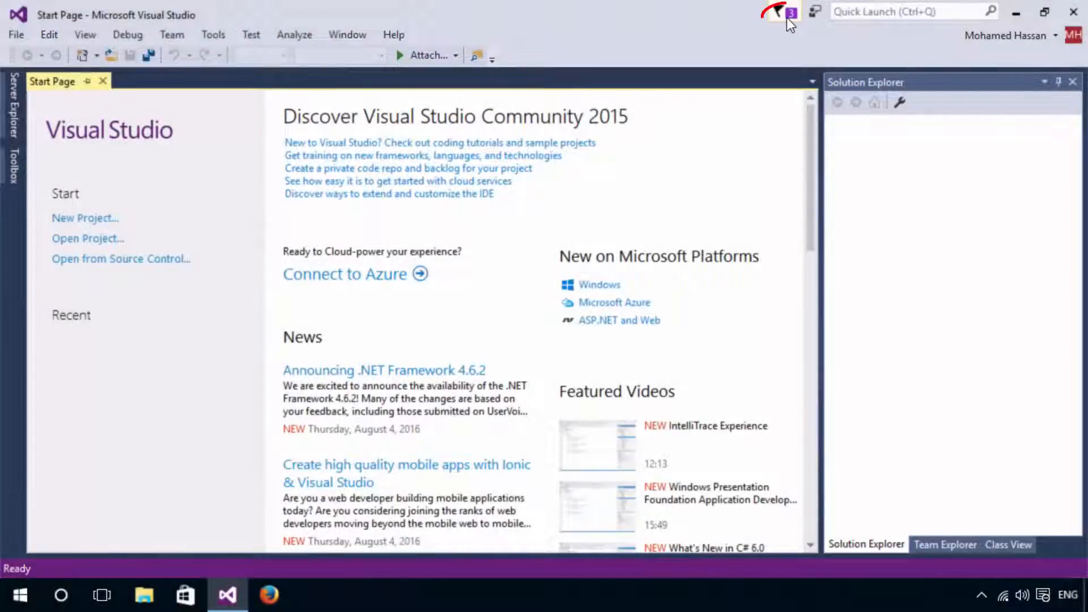
Step: View the extension and product update notifications and hide them again
{"action": "left_click", "coordinate": [787, 12]}
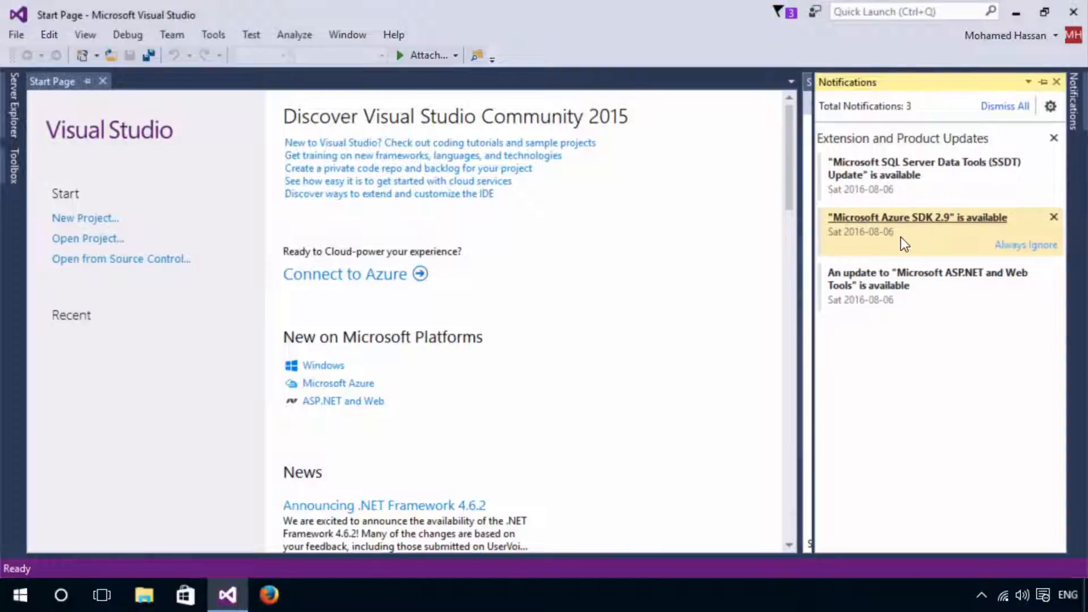
{"action": "left_click", "coordinate": [810, 325]}
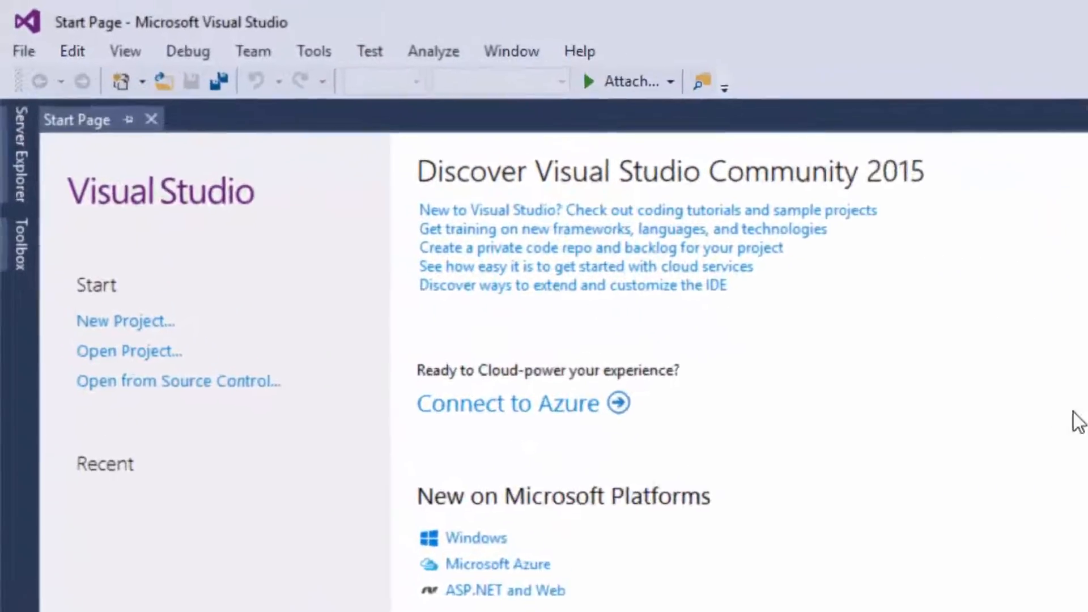
Step: Set the Environment font to Arial, size 12, in the Fonts and Colors options and apply it
{"action": "left_click", "coordinate": [369, 59]}
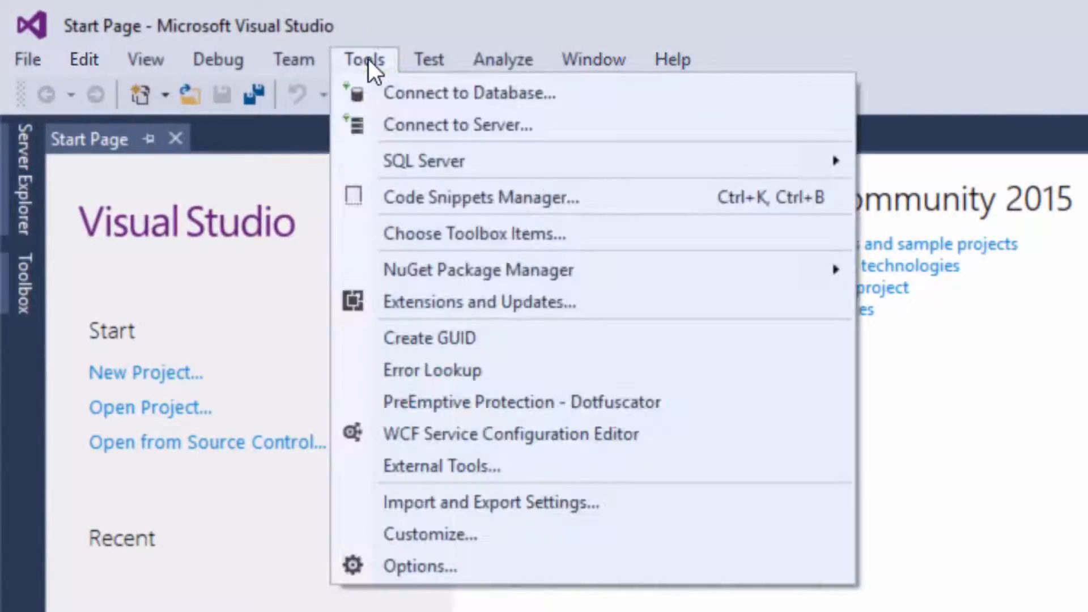
{"action": "left_click", "coordinate": [468, 563]}
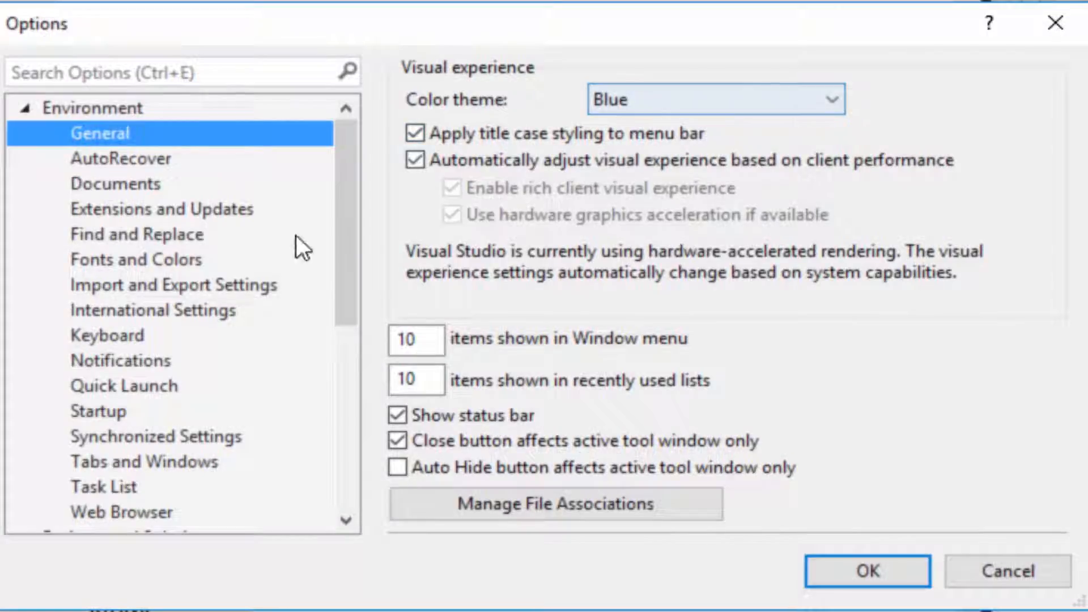
{"action": "left_click", "coordinate": [157, 260]}
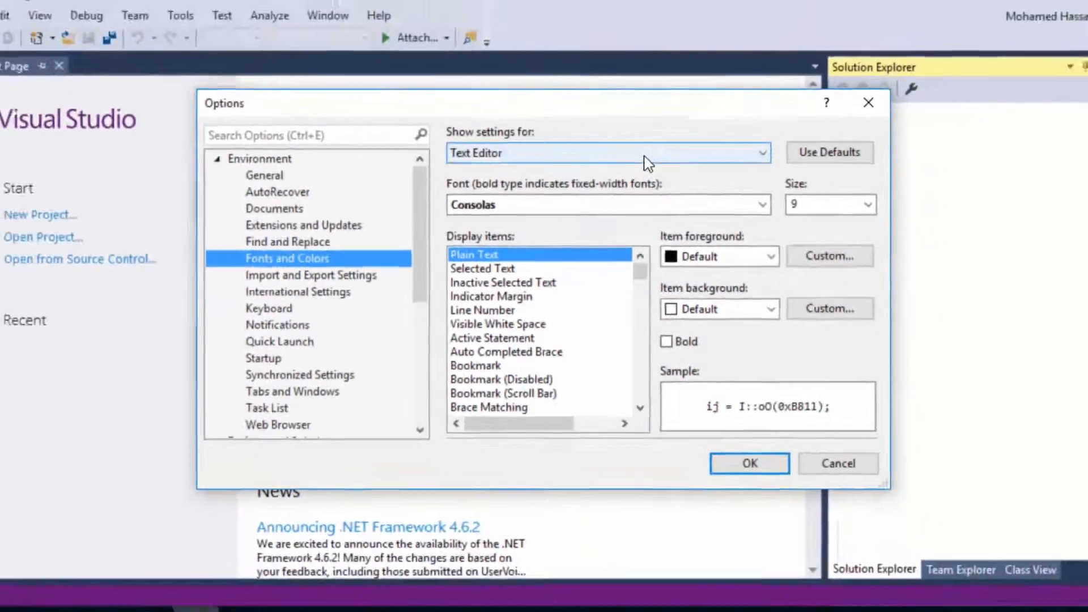
{"action": "left_click", "coordinate": [700, 105]}
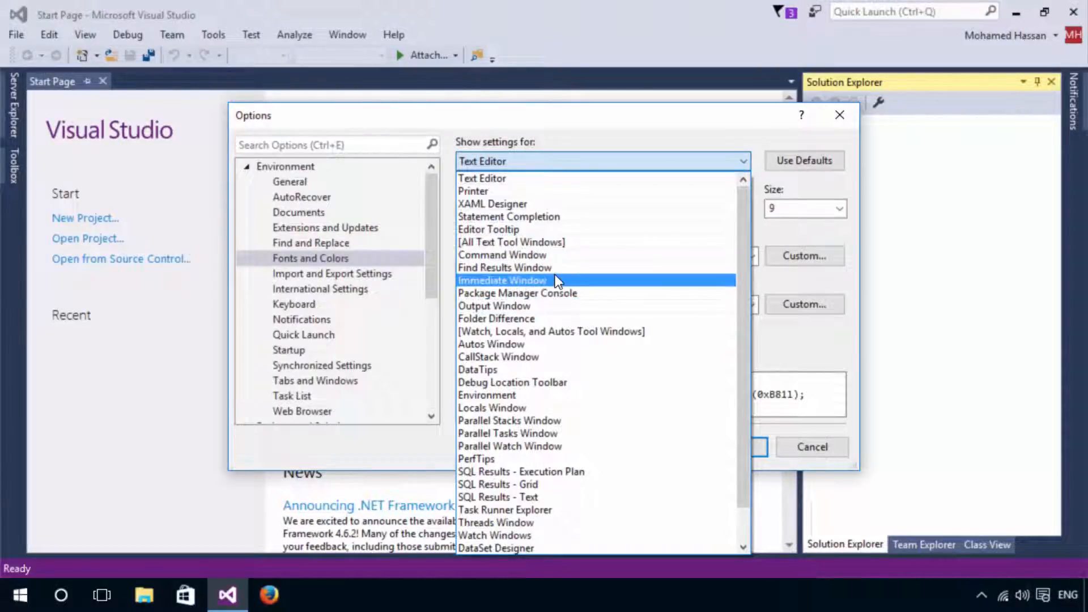
{"action": "key", "text": "e"}
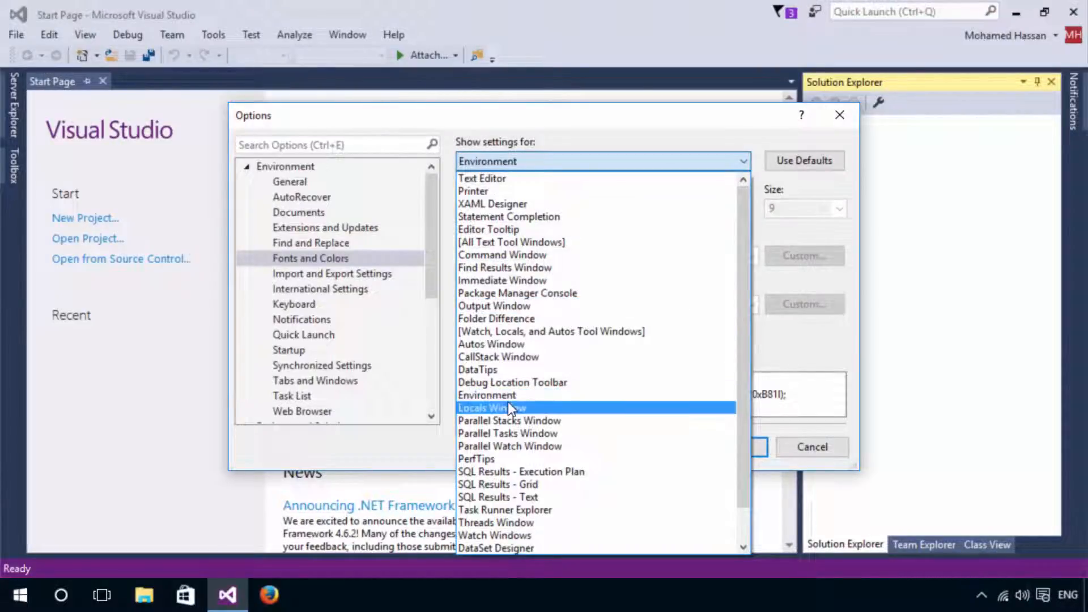
{"action": "left_click", "coordinate": [509, 390]}
{"action": "left_click", "coordinate": [675, 208]}
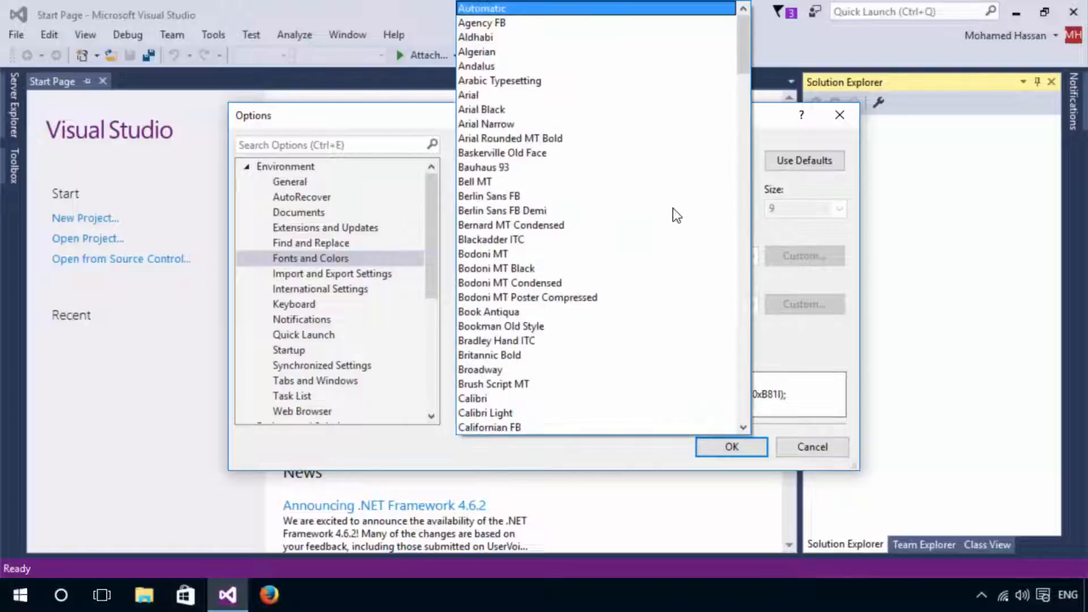
{"action": "left_click", "coordinate": [508, 94]}
{"action": "left_click", "coordinate": [840, 210]}
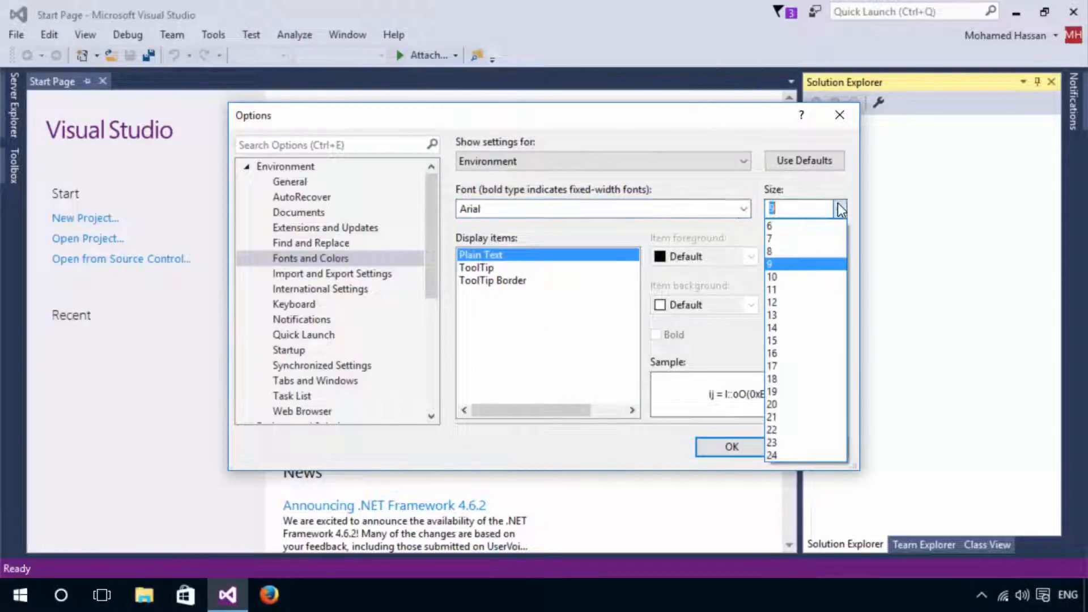
{"action": "left_click", "coordinate": [818, 304]}
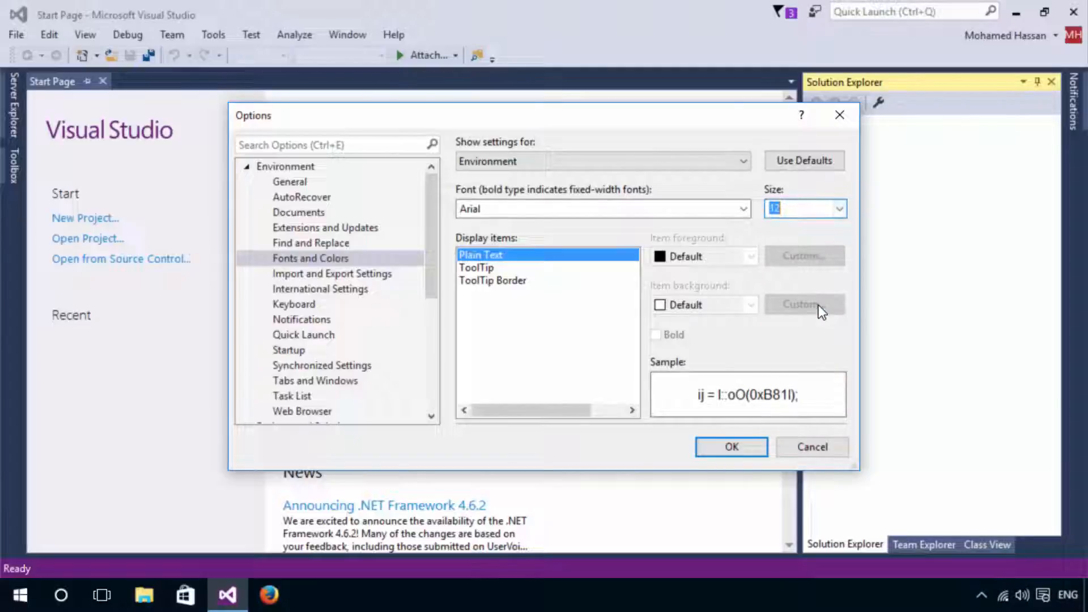
{"action": "left_click", "coordinate": [747, 451]}
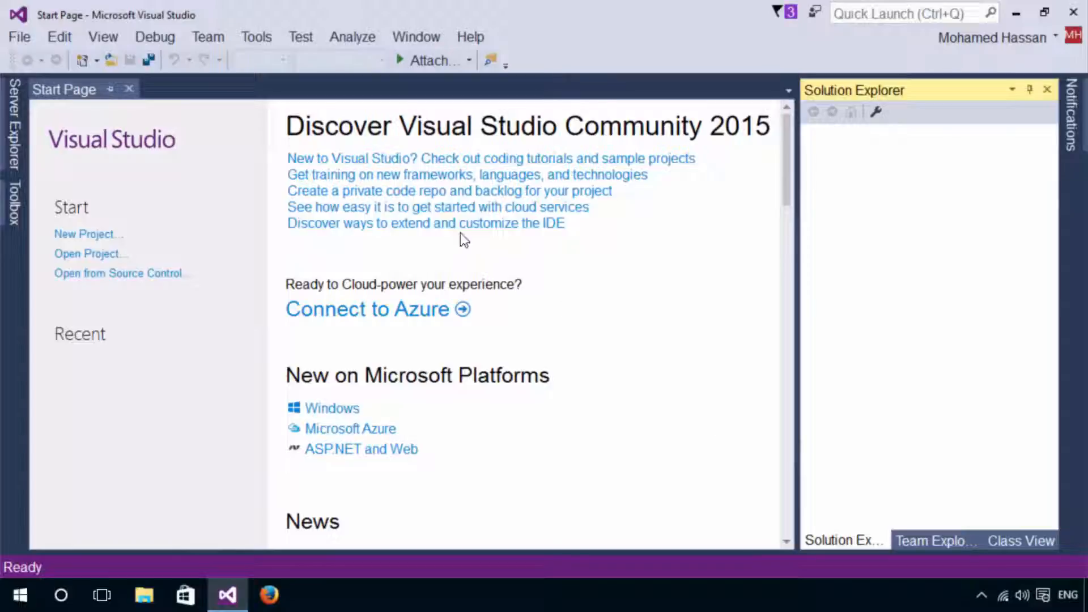
Step: Reopen the Fonts and Colors options and set the Environment font back to Automatic
{"action": "left_click", "coordinate": [272, 38]}
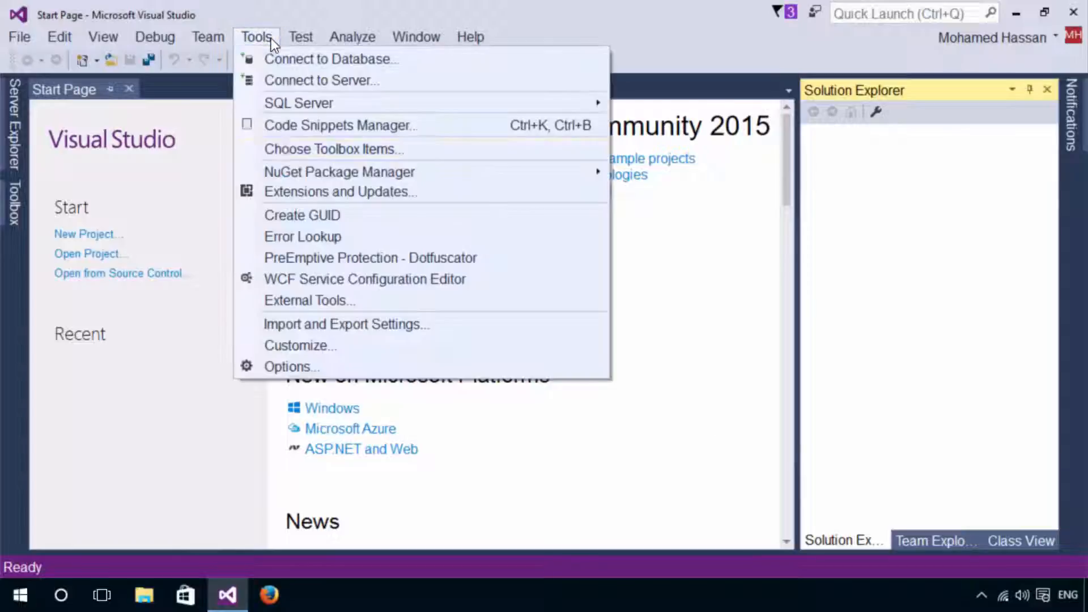
{"action": "left_click", "coordinate": [304, 363]}
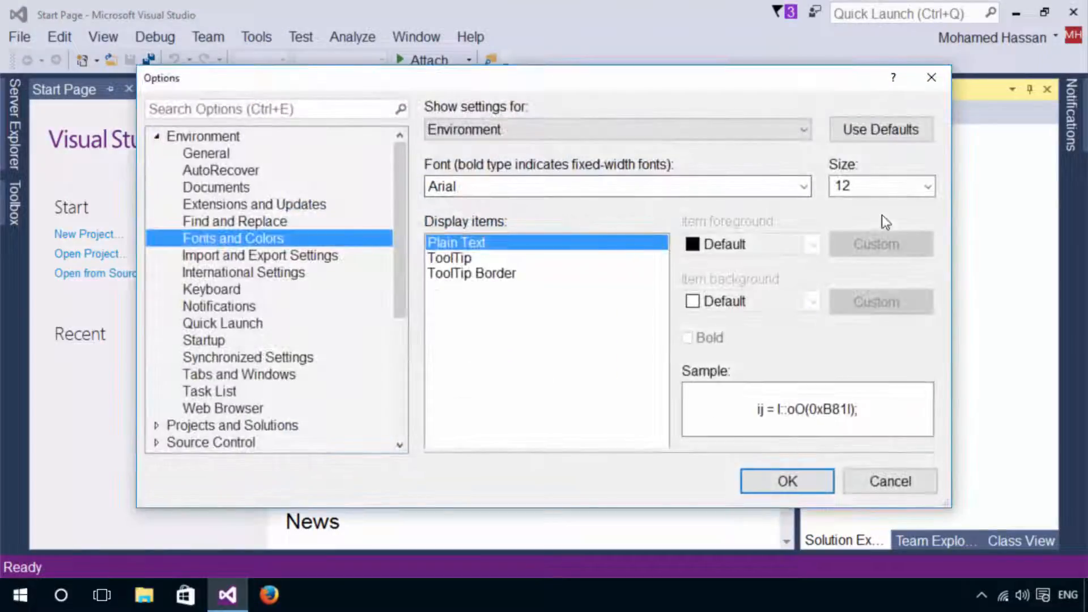
{"action": "left_click", "coordinate": [804, 187]}
{"action": "scroll", "coordinate": [652, 113], "scroll_direction": "up", "scroll_amount": 2}
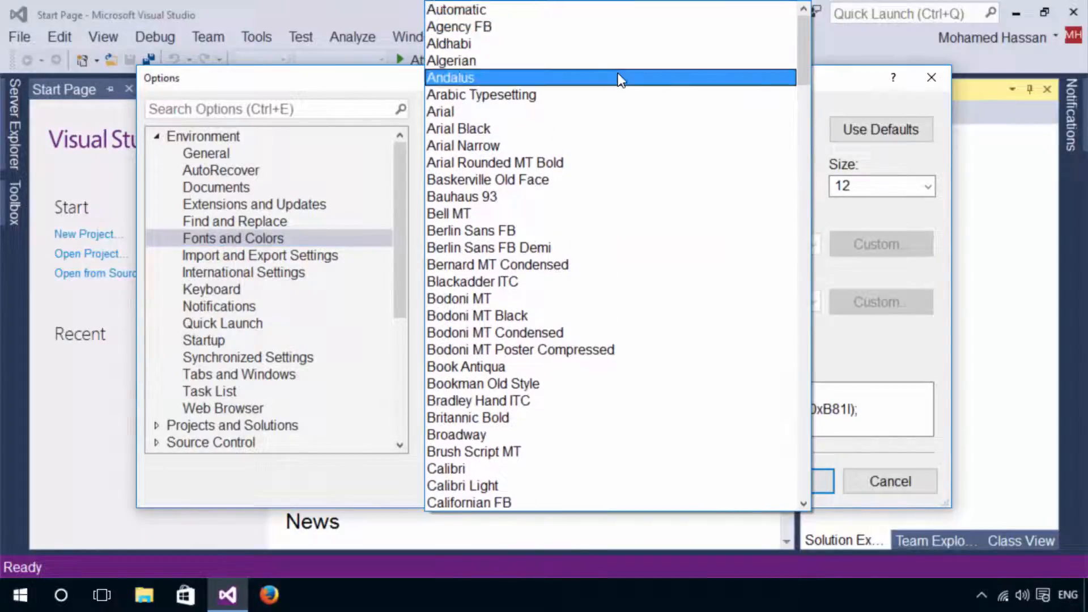
{"action": "left_click", "coordinate": [594, 12]}
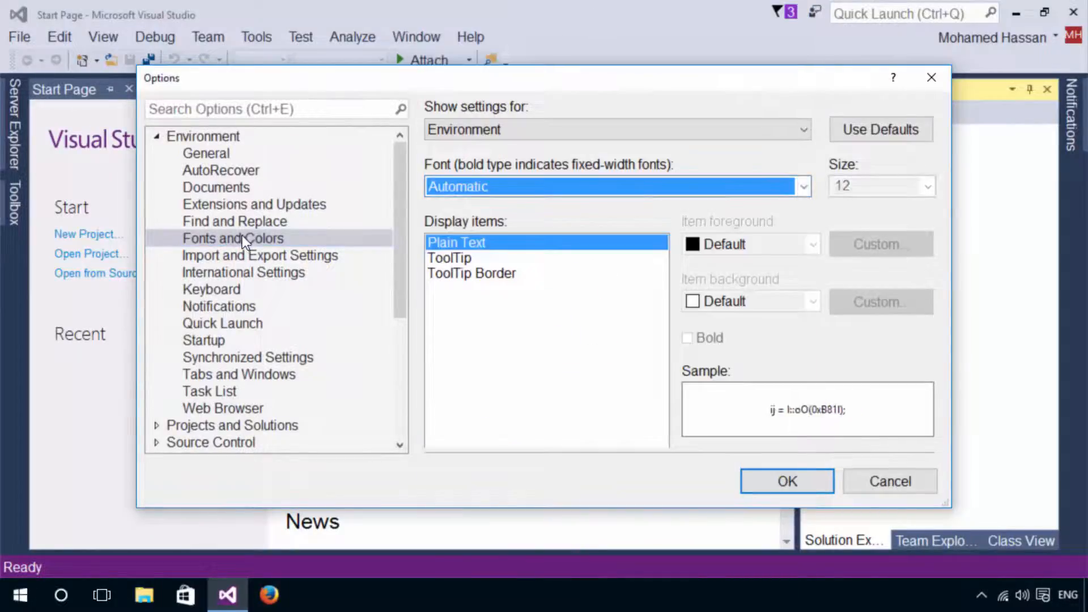
Step: Set the Text Editor font size to 12 and apply the font options
{"action": "left_click", "coordinate": [509, 125]}
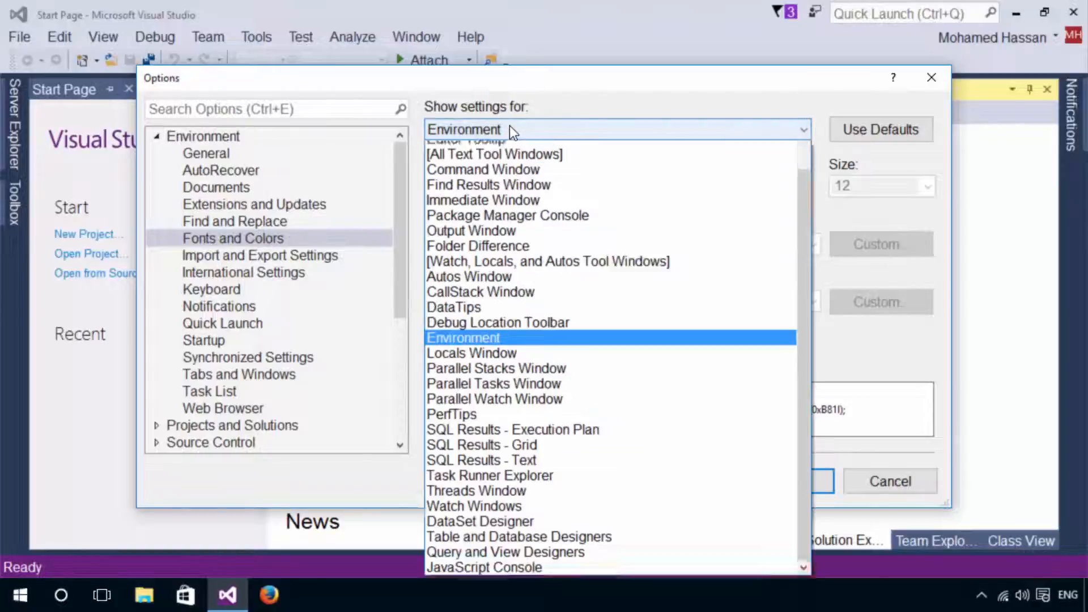
{"action": "scroll", "coordinate": [512, 222], "scroll_direction": "up", "scroll_amount": 2}
{"action": "left_click", "coordinate": [502, 150]}
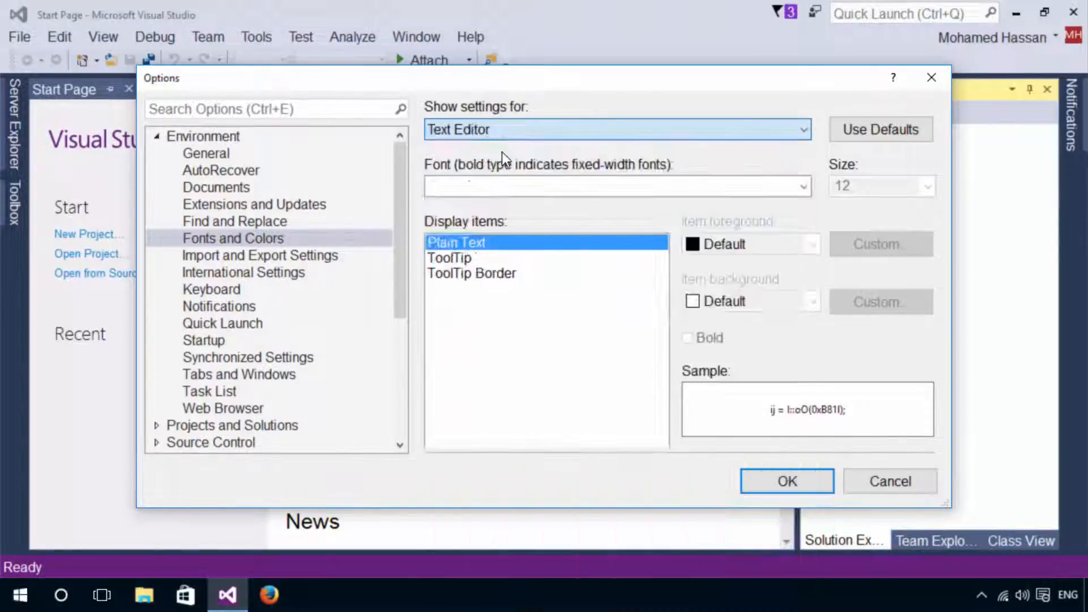
{"action": "left_click", "coordinate": [927, 187]}
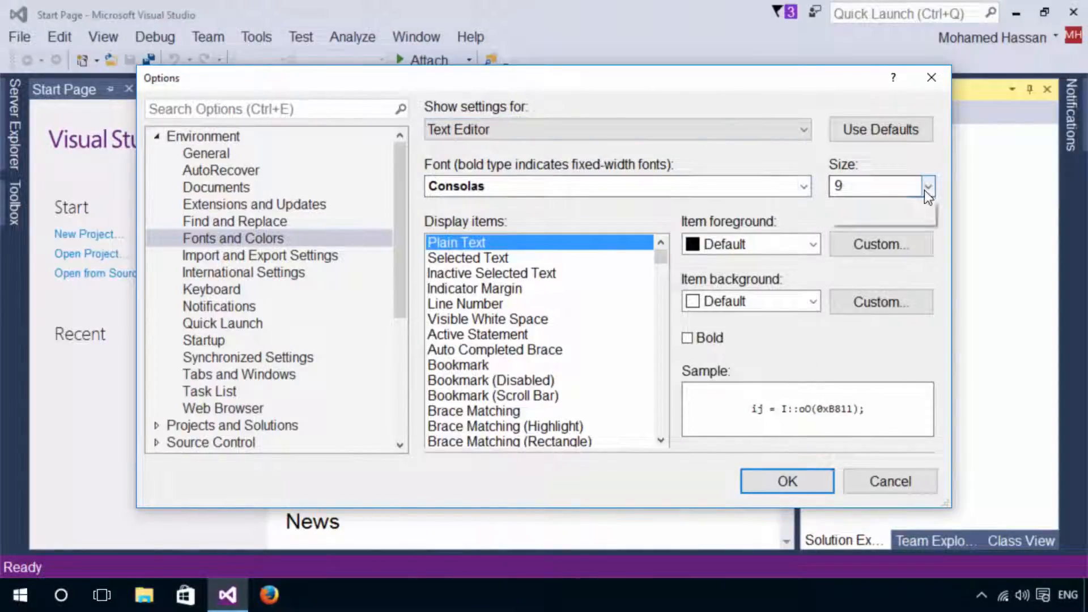
{"action": "left_click", "coordinate": [877, 293]}
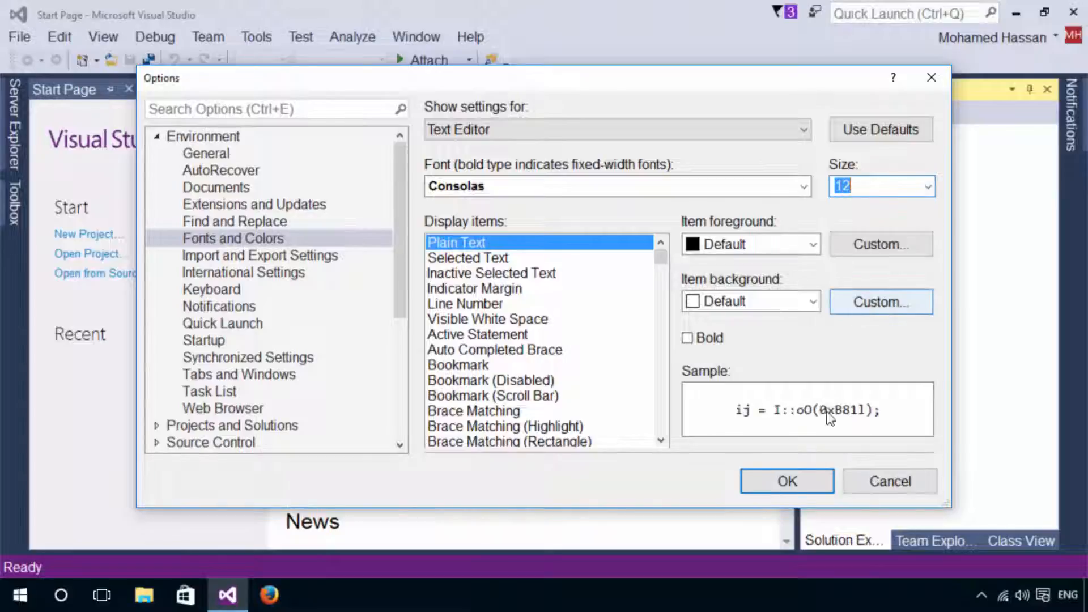
{"action": "left_click", "coordinate": [795, 487]}
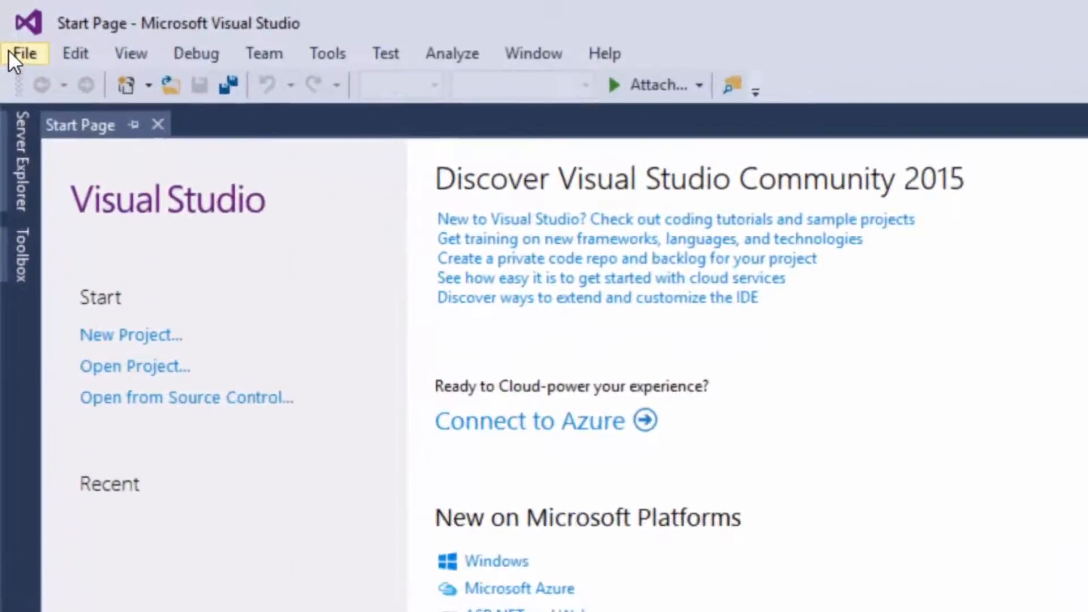
Step: Create a new Visual C# Console Application project named App1
{"action": "left_click", "coordinate": [8, 35]}
{"action": "mouse_move", "coordinate": [290, 108]}
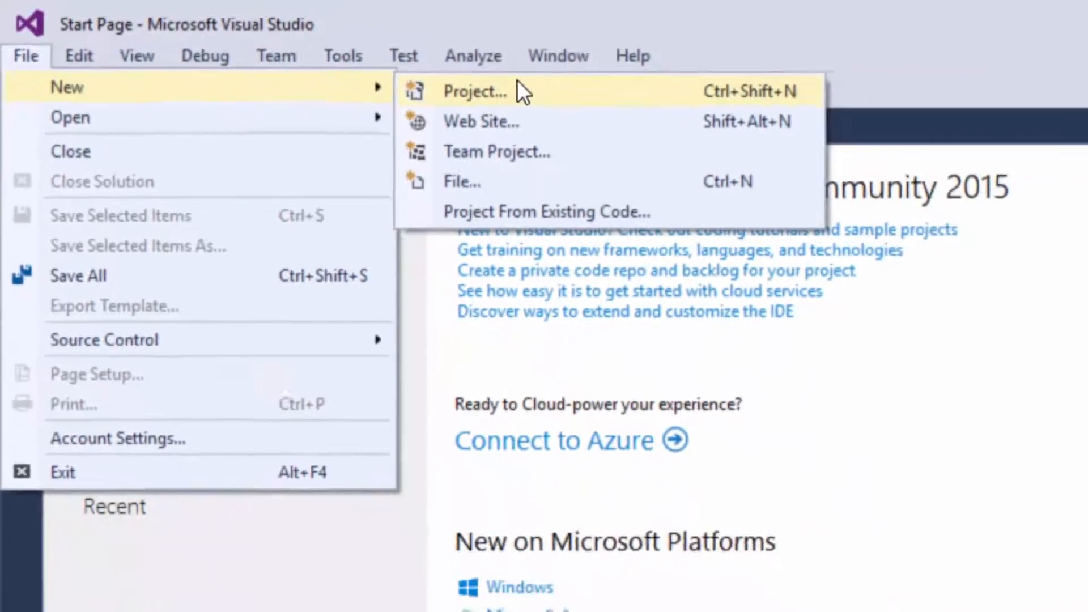
{"action": "left_click", "coordinate": [615, 116]}
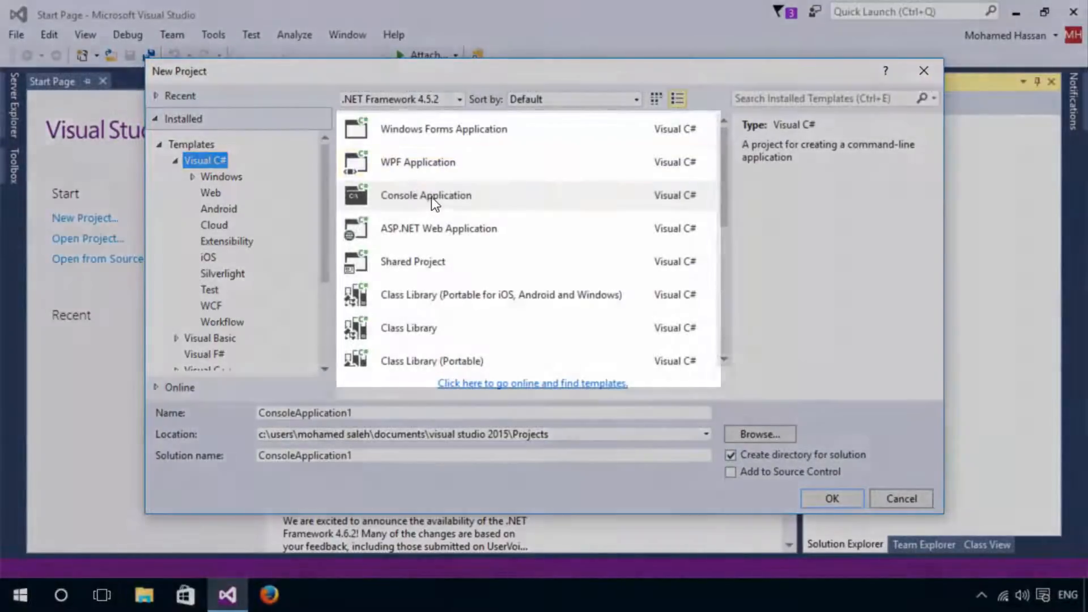
{"action": "left_click", "coordinate": [431, 196]}
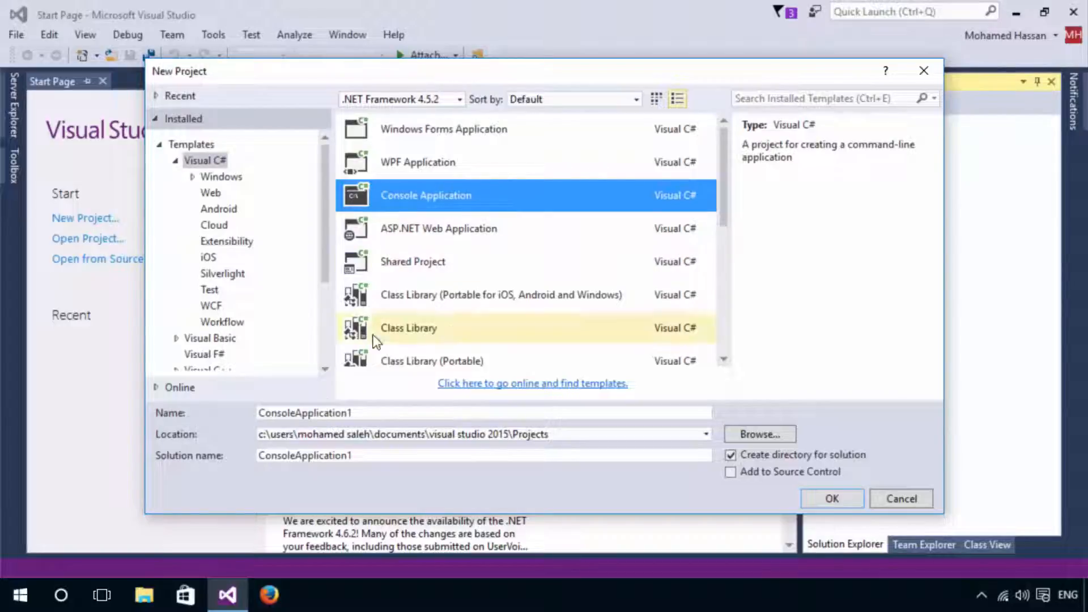
{"action": "double_click", "coordinate": [318, 414]}
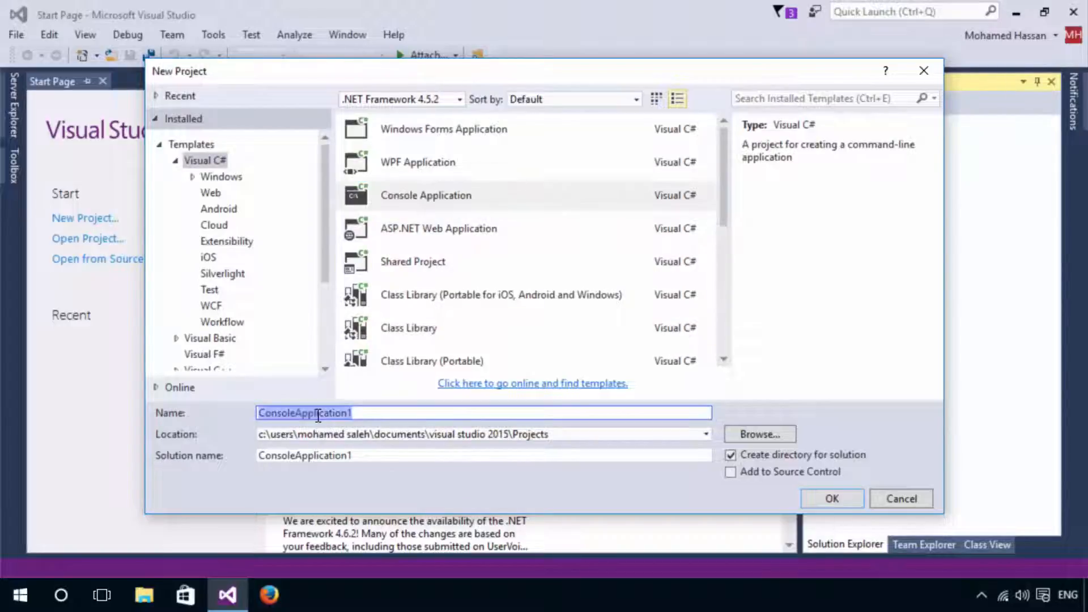
{"action": "type", "text": "App1"}
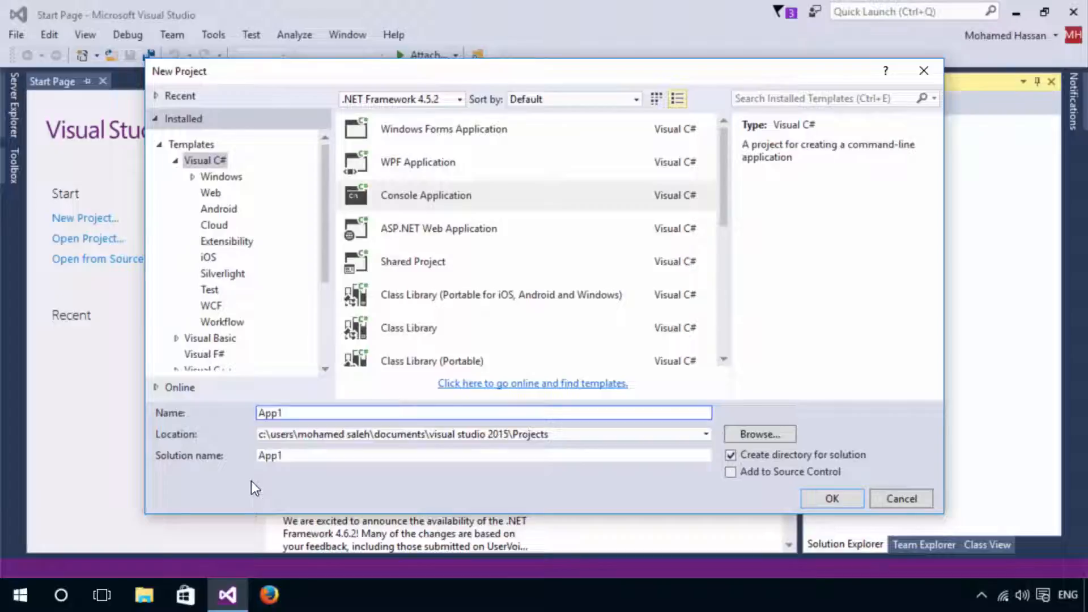
{"action": "left_click", "coordinate": [847, 500]}
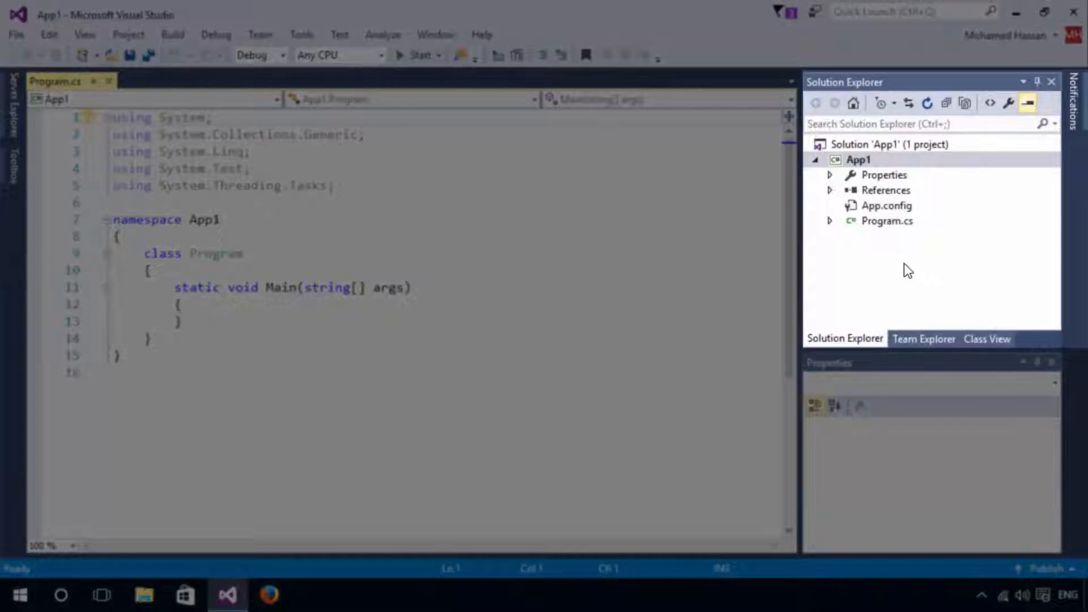
Step: Select the App1 solution and examine its properties
{"action": "left_click", "coordinate": [872, 144]}
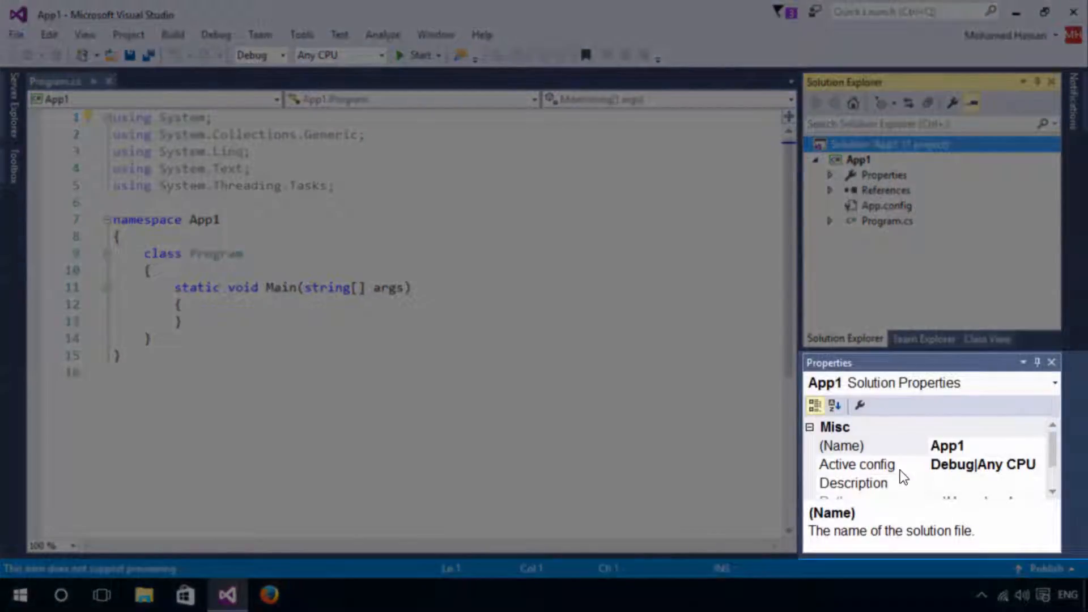
{"action": "scroll", "coordinate": [903, 478], "scroll_direction": "down", "scroll_amount": 1}
{"action": "scroll", "coordinate": [903, 478], "scroll_direction": "up", "scroll_amount": 1}
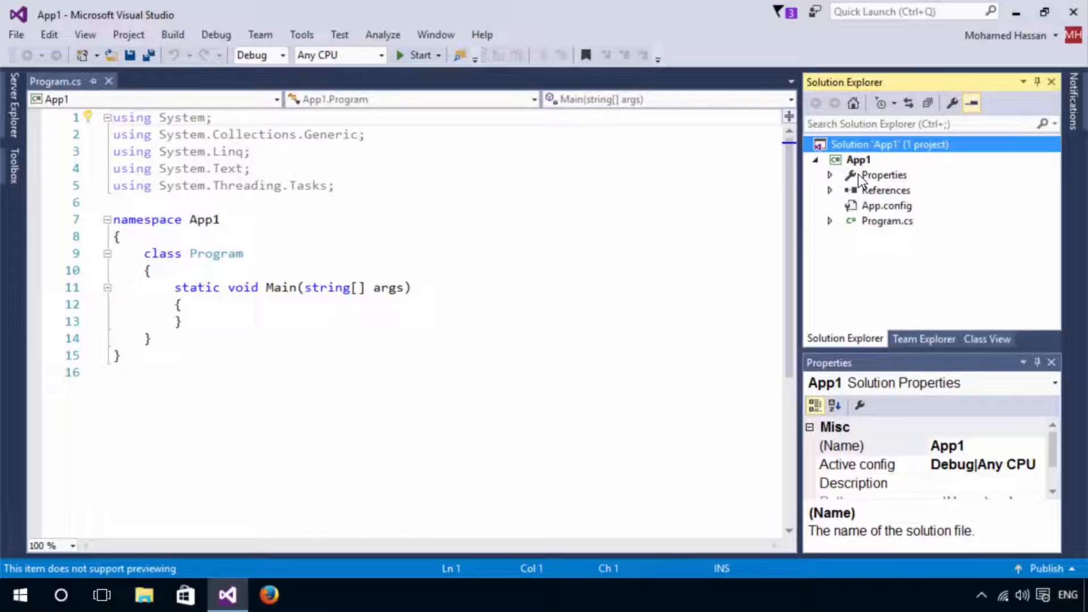
Step: Inspect the project's Properties folder and expand References to view the referenced assemblies, collapsing it when done
{"action": "left_click", "coordinate": [858, 173]}
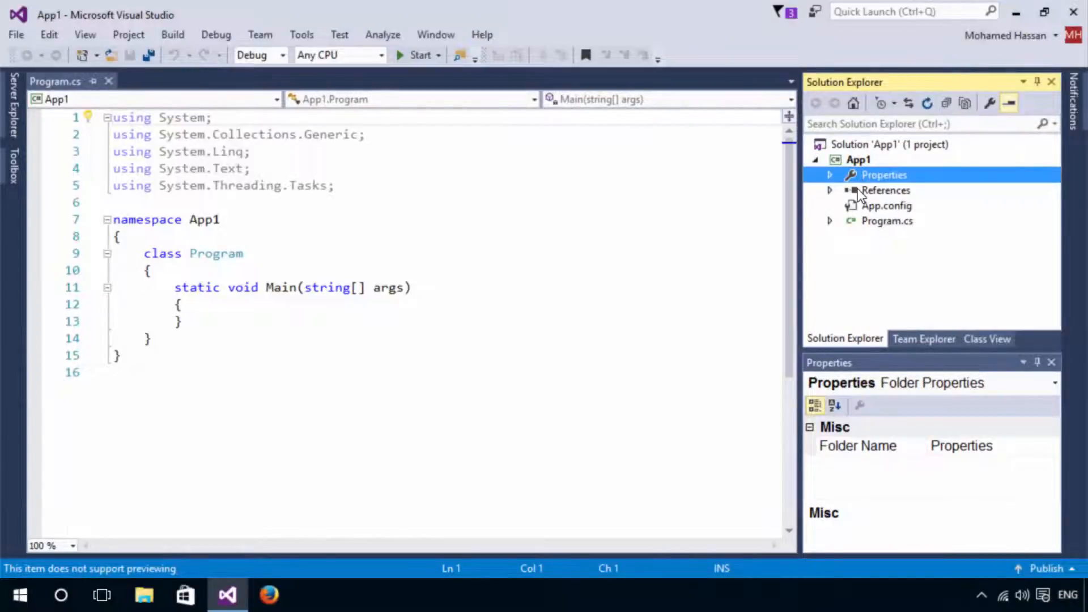
{"action": "left_click", "coordinate": [858, 190]}
{"action": "left_click", "coordinate": [832, 191]}
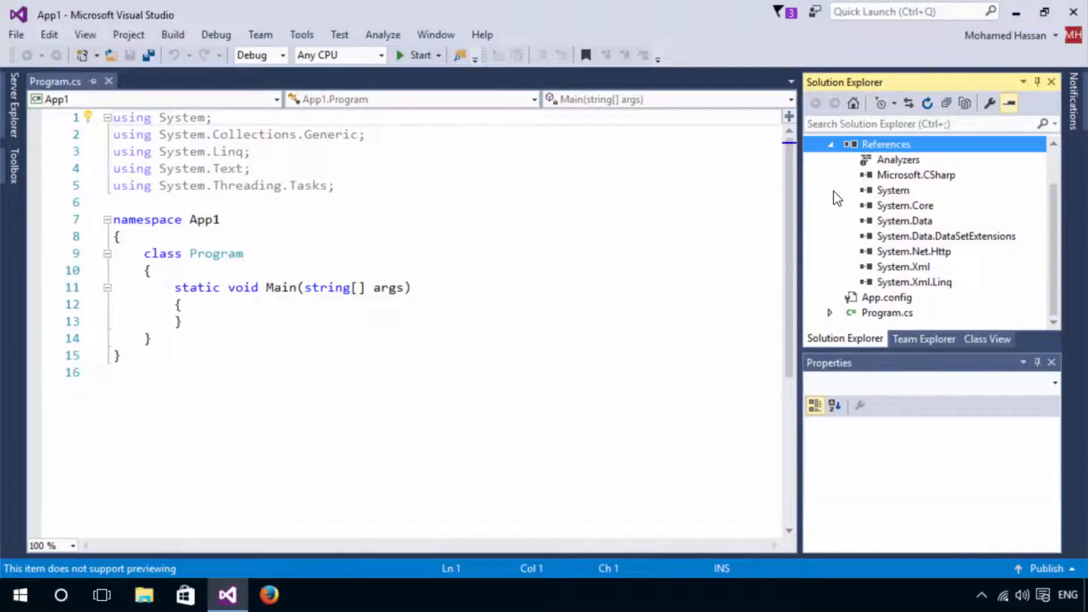
{"action": "left_click", "coordinate": [831, 145]}
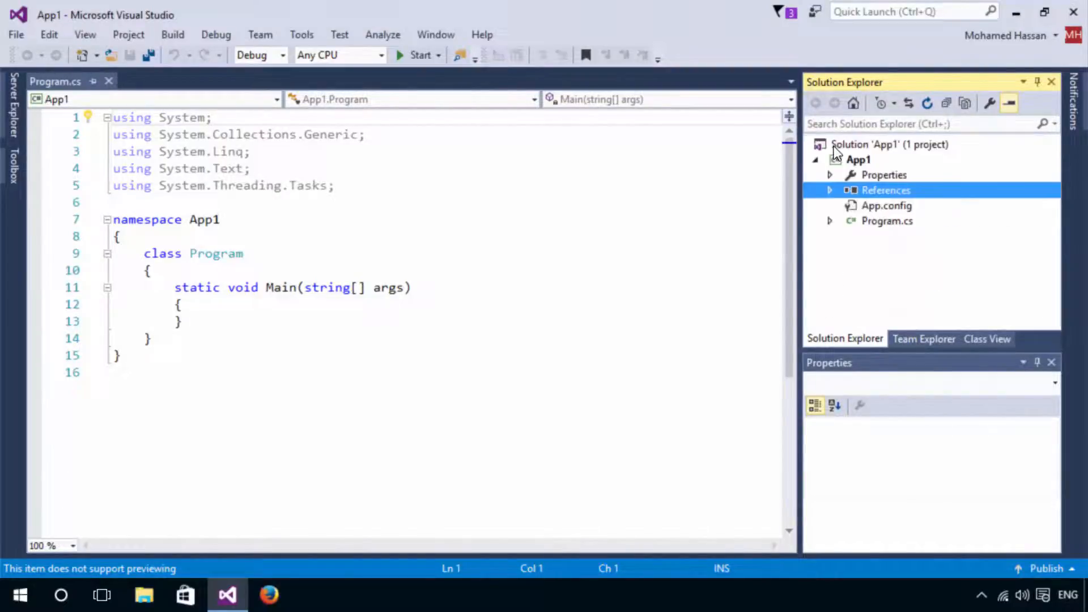
Step: View the contents of App.config, close the file and select Program.cs in the project
{"action": "double_click", "coordinate": [902, 209]}
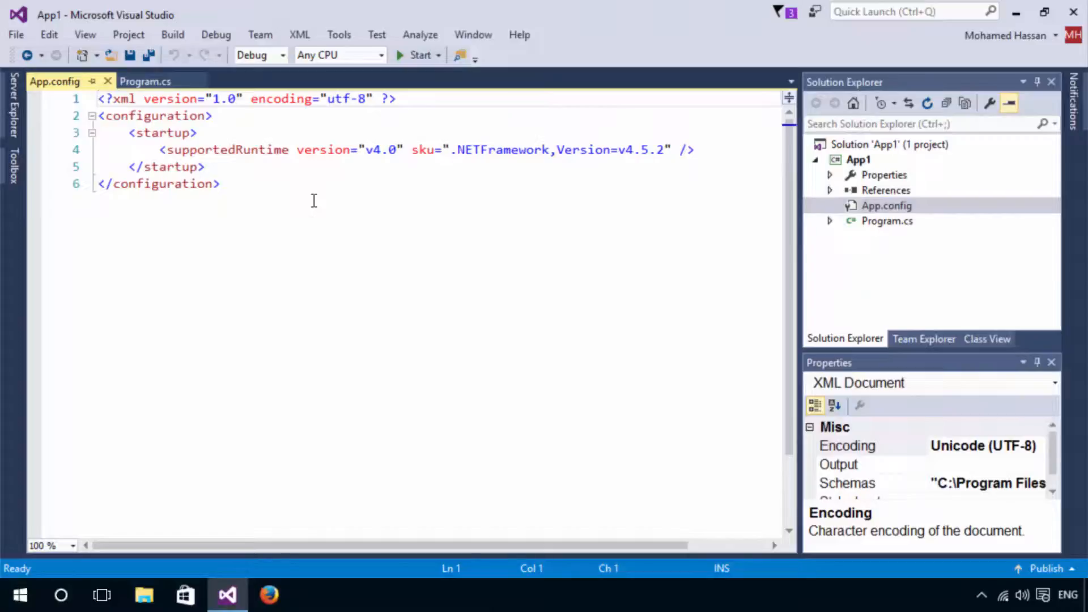
{"action": "left_click", "coordinate": [108, 82]}
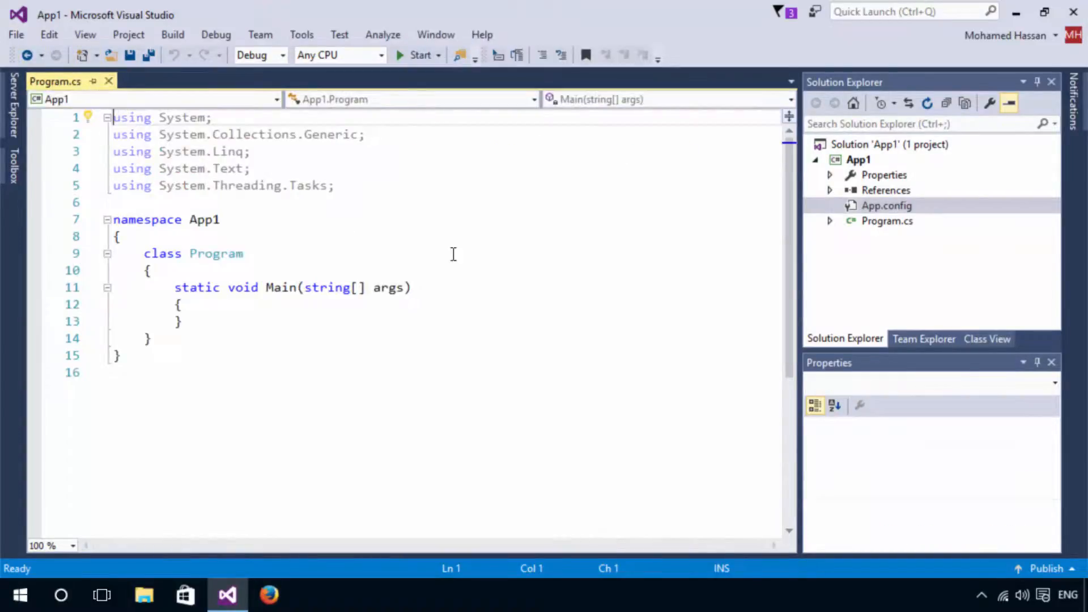
{"action": "left_click", "coordinate": [893, 226]}
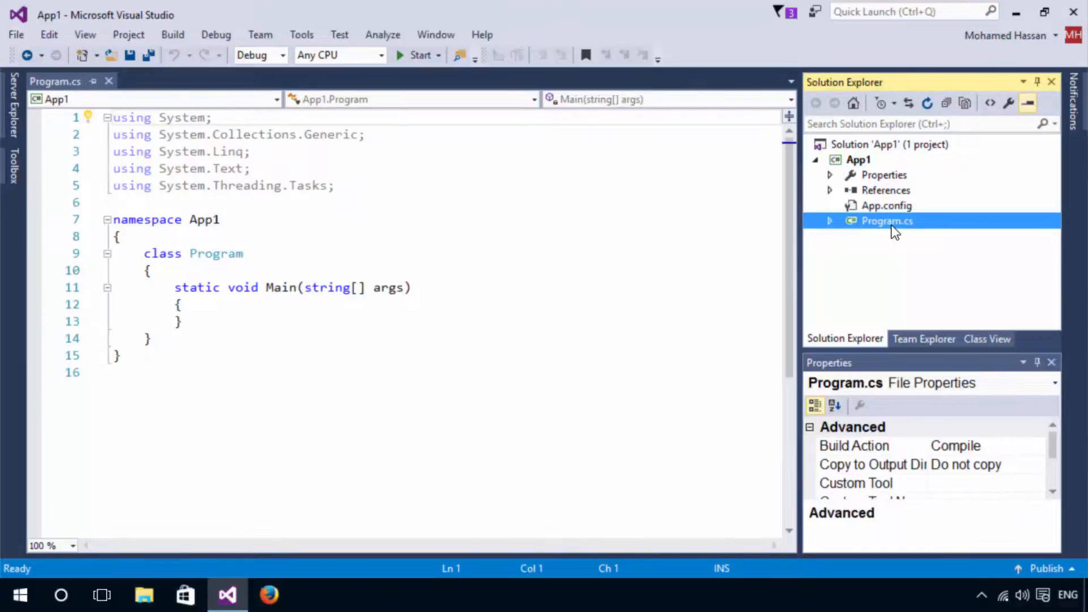